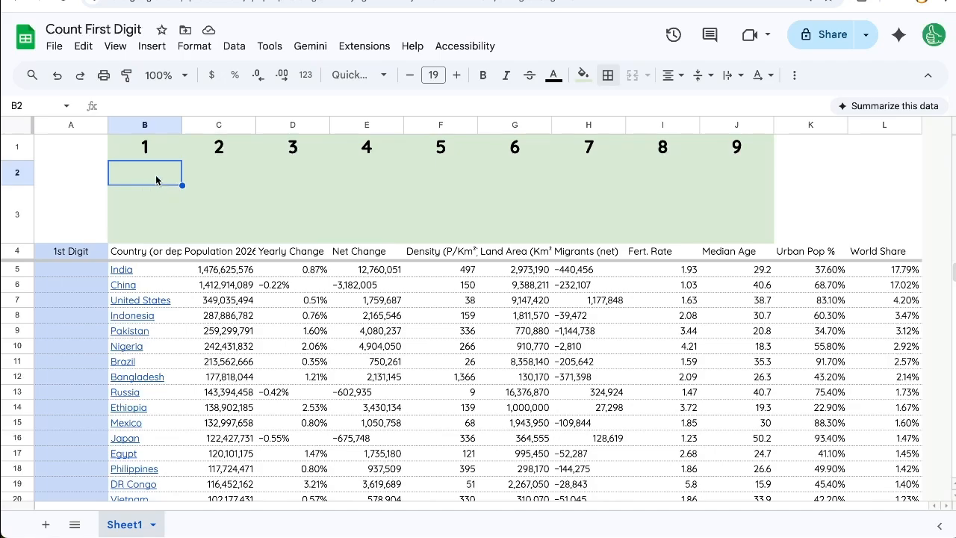
Examine the Population 2026 values in column C, the 1st Digit column and the cells beneath the digit headers 1 to 9
{"action": "mouse_move", "coordinate": [180, 281]}
{"action": "left_click_drag", "start_coordinate": [220, 274], "coordinate": [228, 499]}
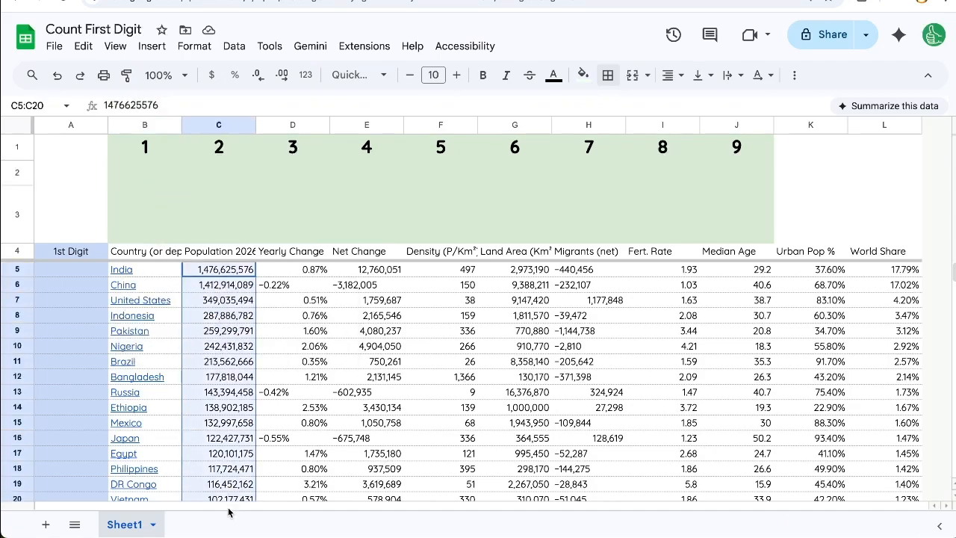
{"action": "scroll", "coordinate": [224, 365], "scroll_direction": "down", "scroll_amount": 3}
{"action": "scroll", "coordinate": [224, 366], "scroll_direction": "up", "scroll_amount": 3}
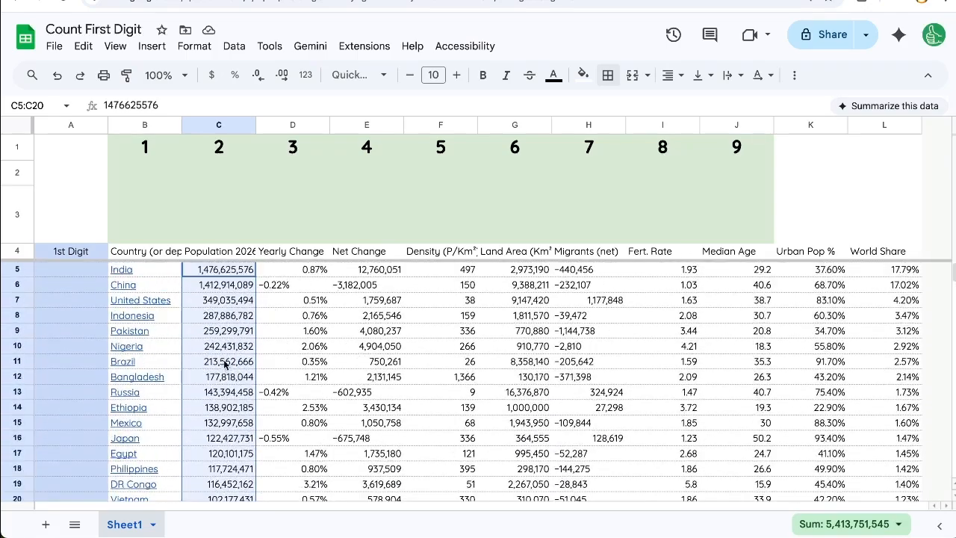
{"action": "left_click", "coordinate": [228, 273]}
{"action": "key", "text": "shift+Down"}
{"action": "key", "text": "shift+Down"}
{"action": "key", "text": "shift+Down"}
{"action": "key", "text": "shift+Down"}
{"action": "key", "text": "shift+Down"}
{"action": "key", "text": "shift+Down"}
{"action": "key", "text": "shift+Down"}
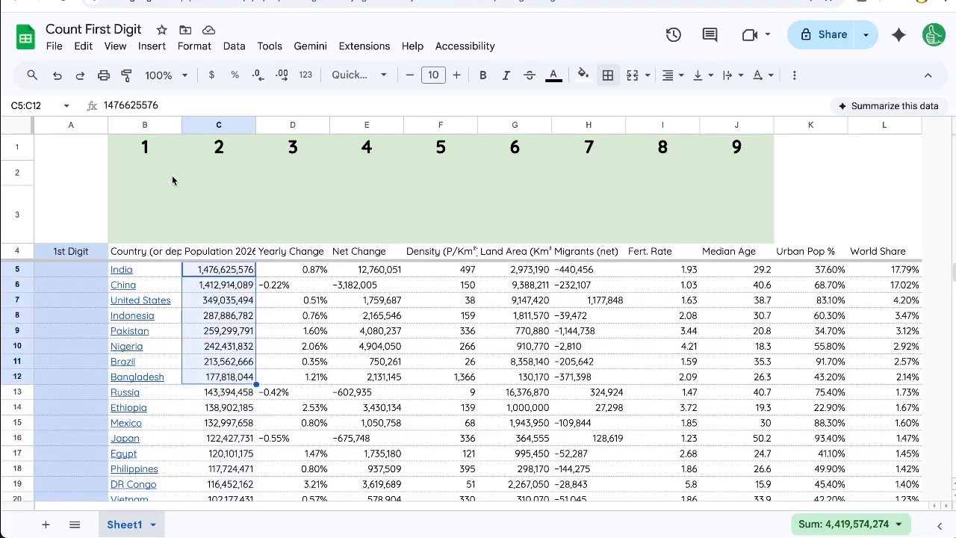
{"action": "left_click_drag", "start_coordinate": [152, 185], "coordinate": [453, 270]}
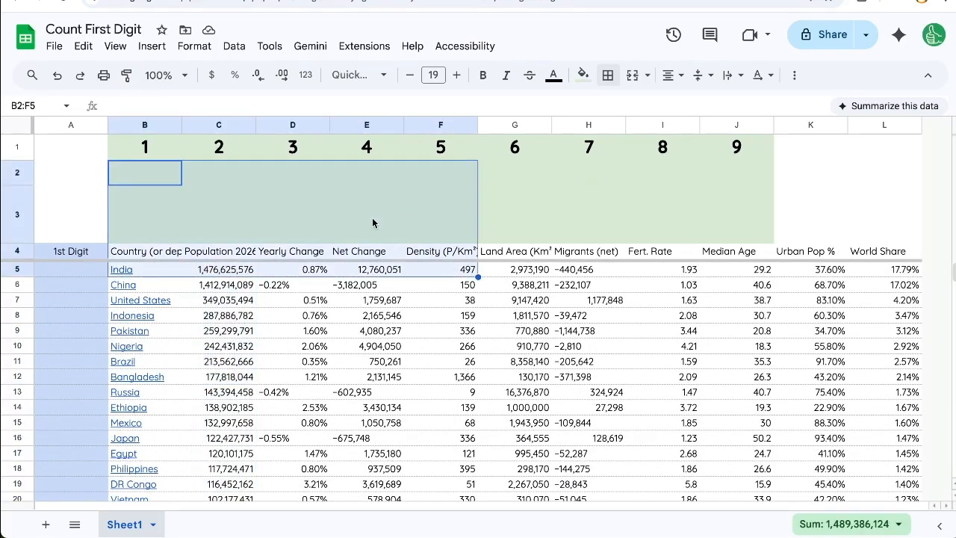
{"action": "left_click_drag", "start_coordinate": [153, 176], "coordinate": [160, 229]}
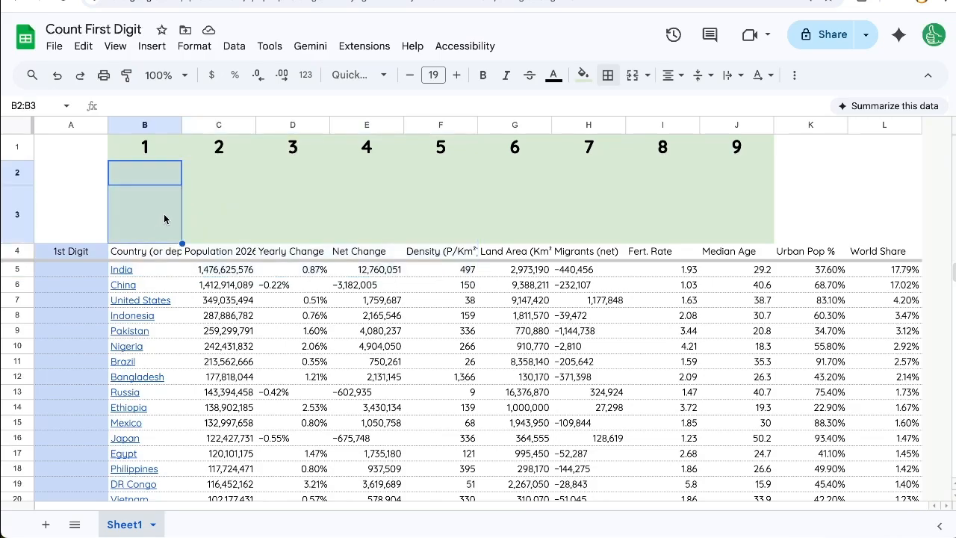
{"action": "left_click_drag", "start_coordinate": [212, 276], "coordinate": [214, 396]}
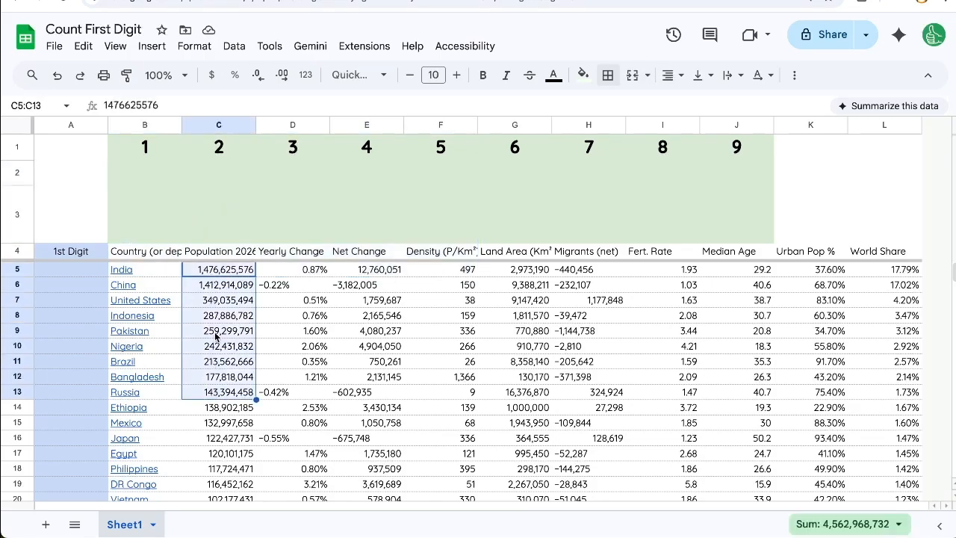
{"action": "left_click_drag", "start_coordinate": [164, 161], "coordinate": [160, 200]}
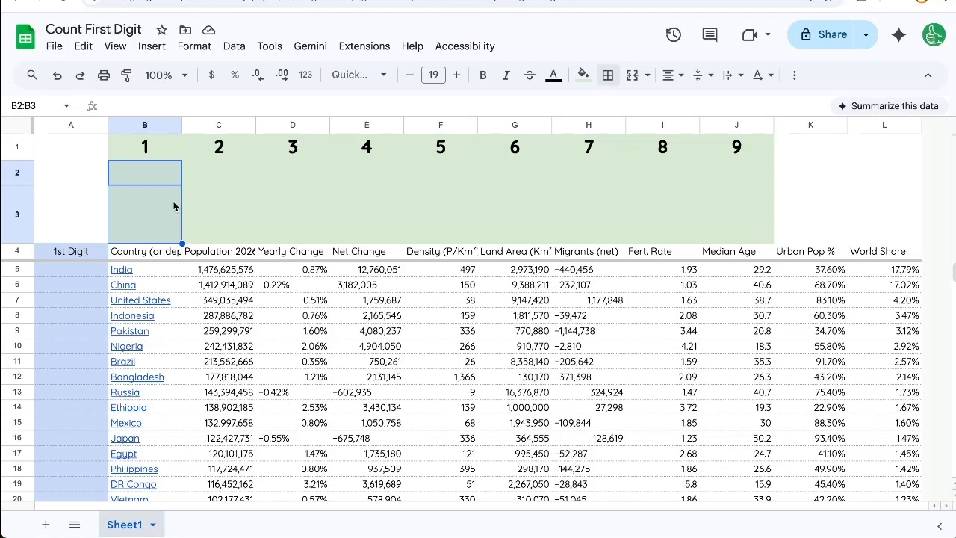
{"action": "left_click", "coordinate": [85, 287]}
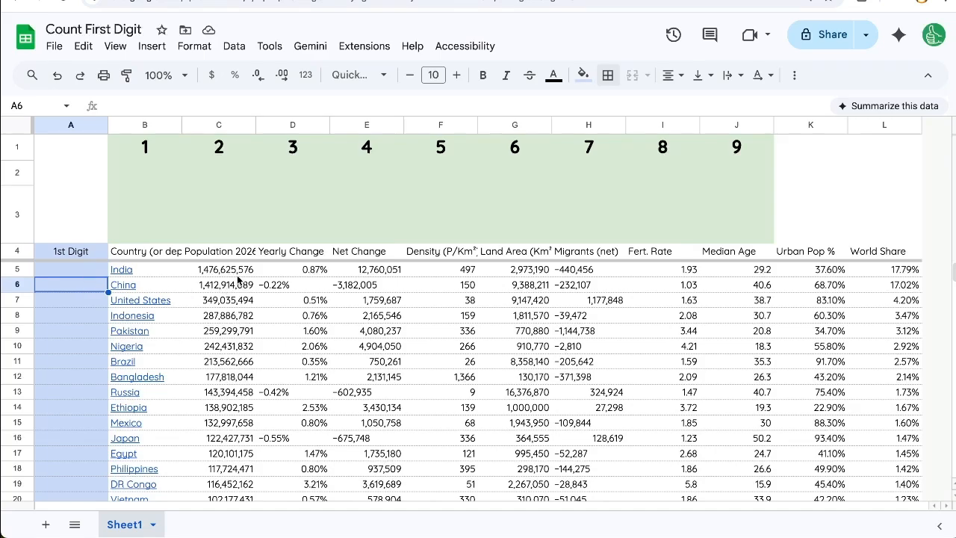
{"action": "left_click", "coordinate": [240, 251]}
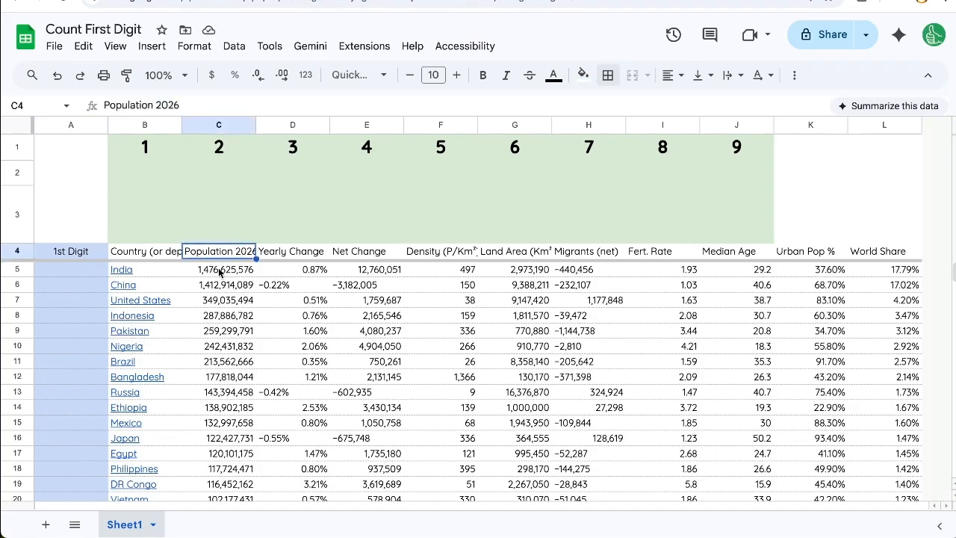
{"action": "left_click_drag", "start_coordinate": [238, 274], "coordinate": [239, 438]}
{"action": "scroll", "coordinate": [239, 426], "scroll_direction": "down", "scroll_amount": 15}
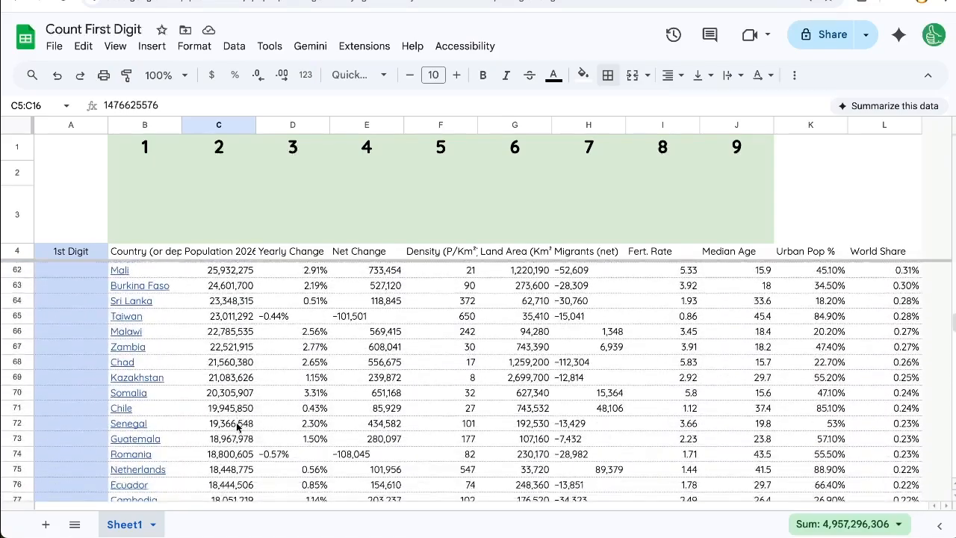
{"action": "scroll", "coordinate": [237, 426], "scroll_direction": "up", "scroll_amount": 15}
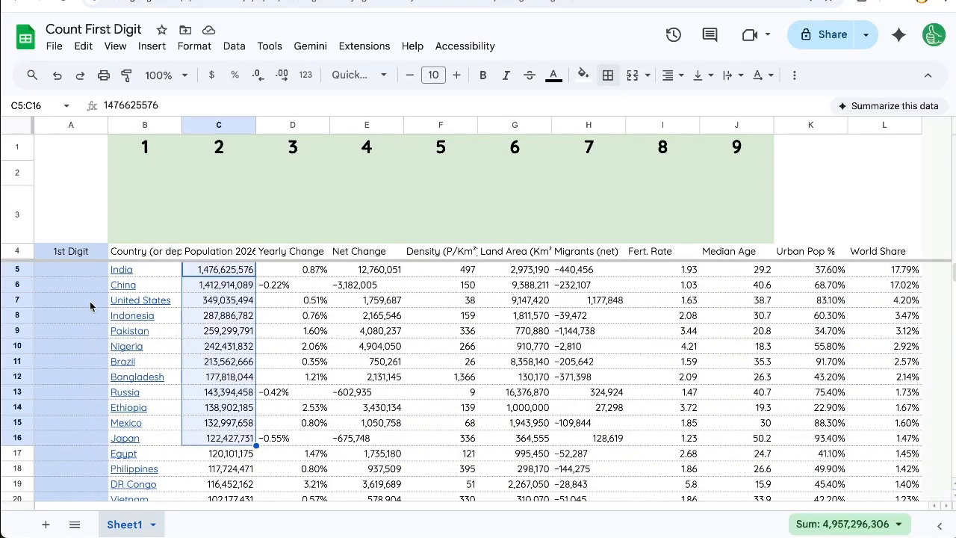
Enter the formula =LEFT(C5,1) in A5 to extract the first digit of India's population
{"action": "left_click", "coordinate": [60, 274]}
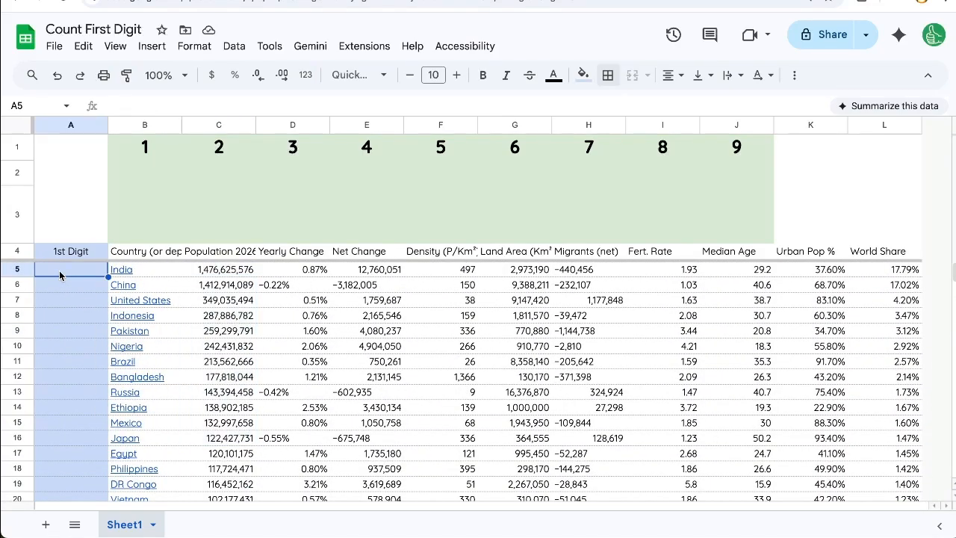
{"action": "type", "text": "=LEFT("}
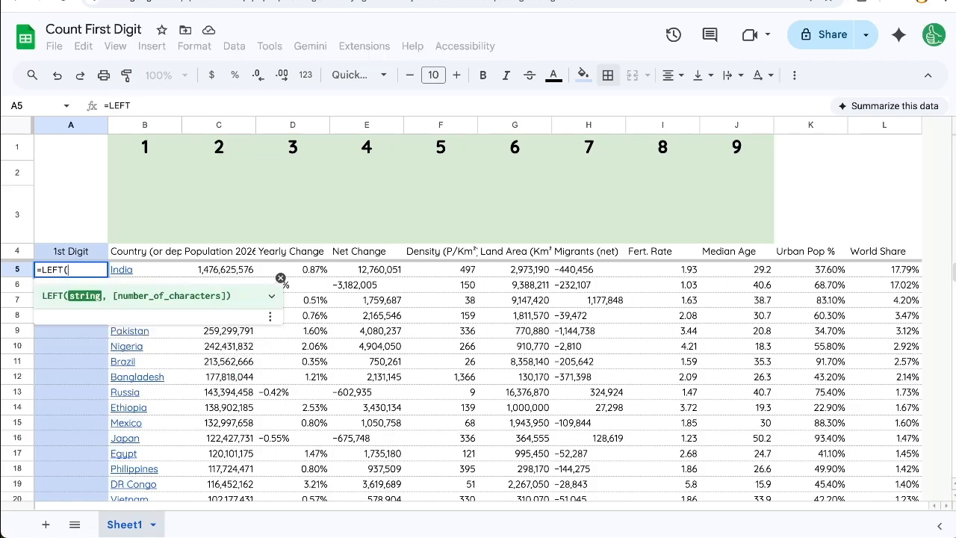
{"action": "left_click", "coordinate": [224, 270]}
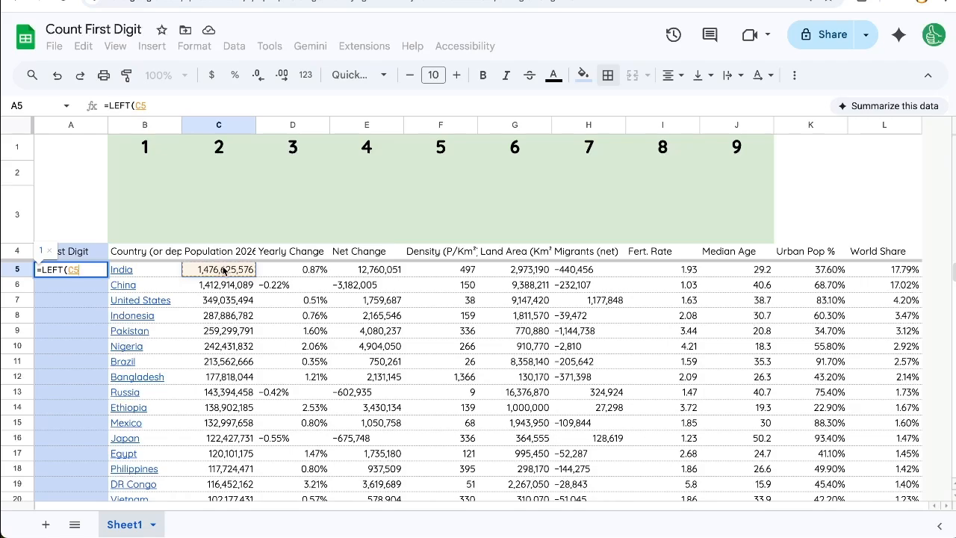
{"action": "type", "text": ","}
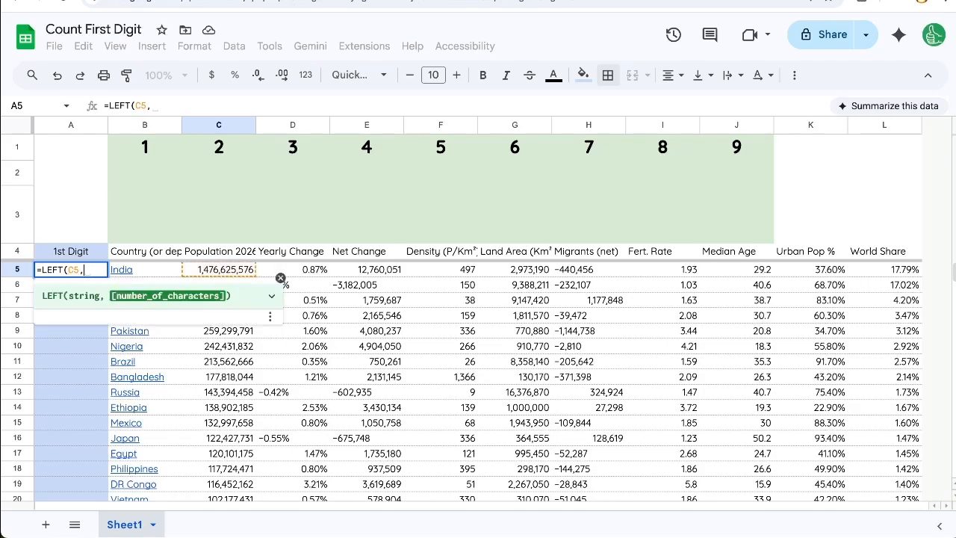
{"action": "type", "text": "1"}
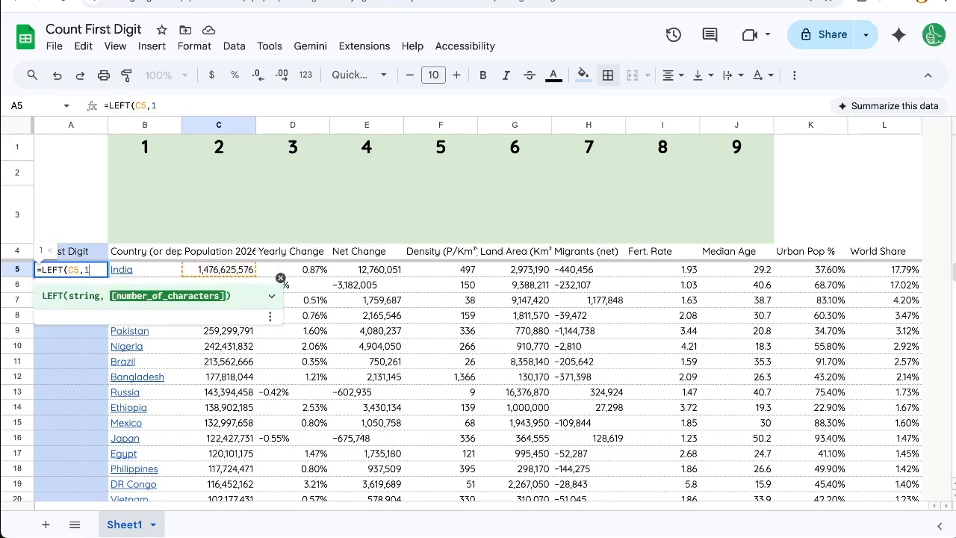
{"action": "type", "text": ")"}
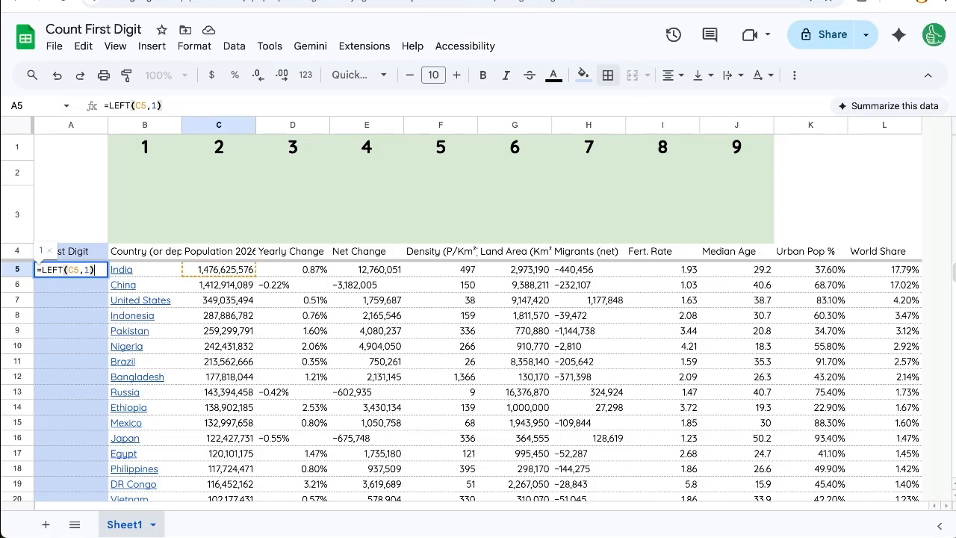
{"action": "key", "text": "Return"}
Fill the LEFT formula from A5 down the whole 1st Digit column and check the filled rows
{"action": "key", "text": "Up"}
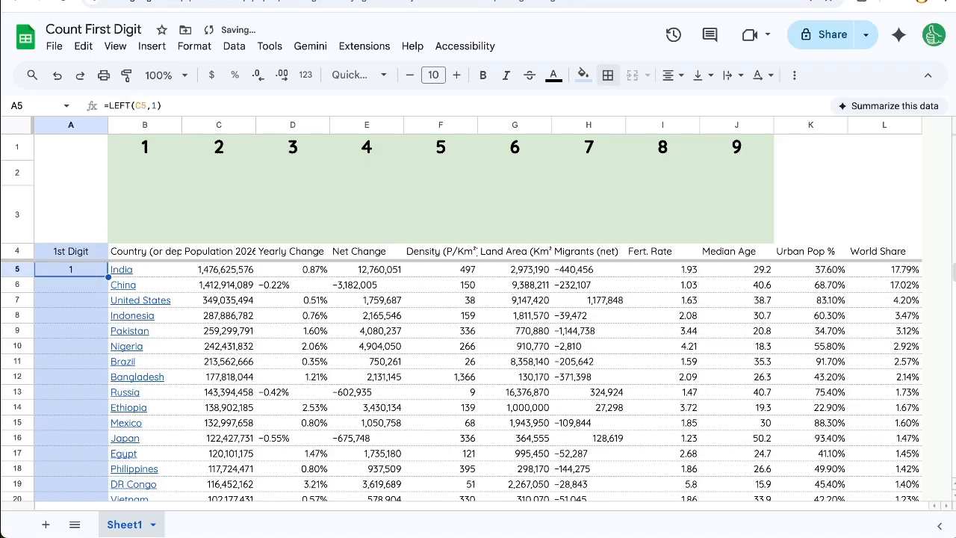
{"action": "key", "text": "ctrl+shift+Down"}
{"action": "key", "text": "ctrl+d"}
{"action": "key", "text": "Return"}
{"action": "scroll", "coordinate": [88, 327], "scroll_direction": "down", "scroll_amount": 15}
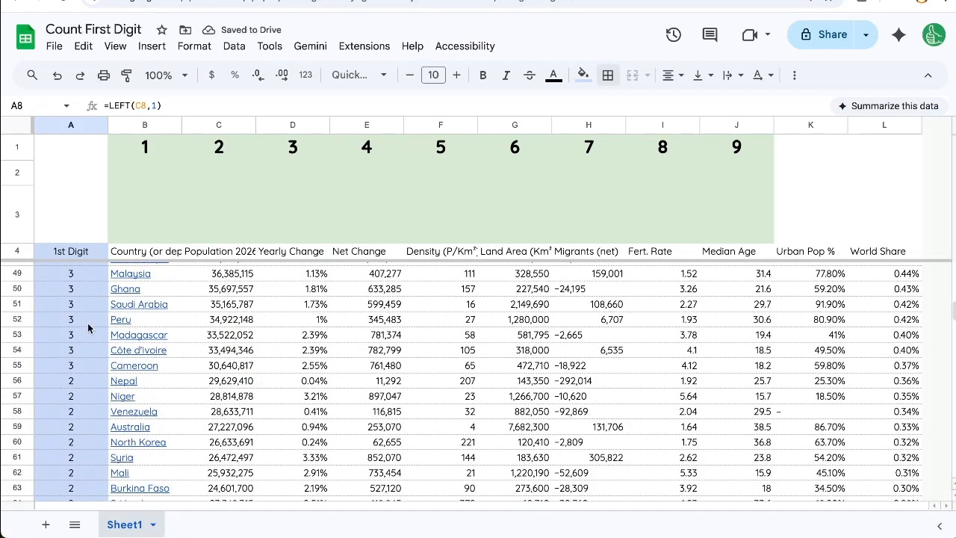
{"action": "left_click", "coordinate": [88, 328]}
{"action": "scroll", "coordinate": [78, 383], "scroll_direction": "up", "scroll_amount": 15}
{"action": "scroll", "coordinate": [78, 384], "scroll_direction": "up", "scroll_amount": 1}
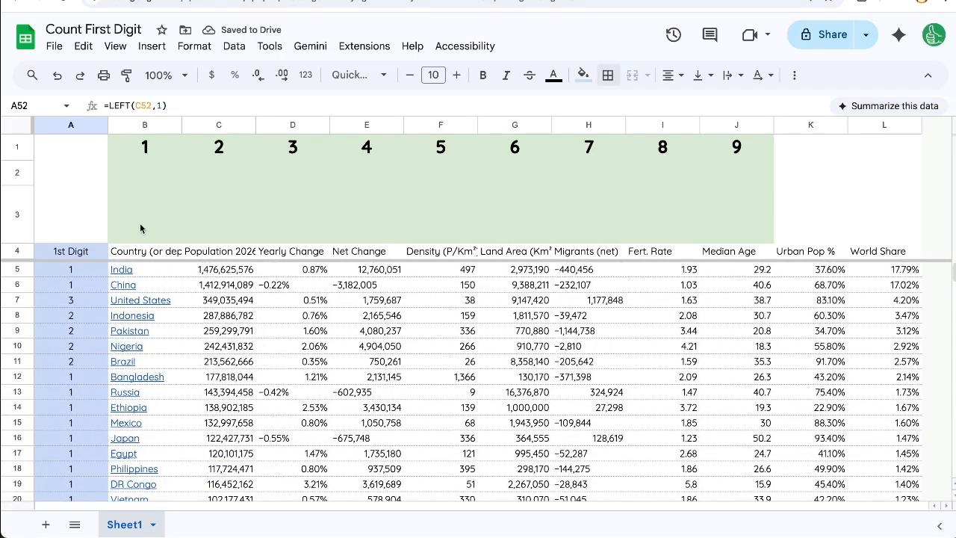
Enter the formula =COUNTIF(A:A,B1) in B2 to count the populations starting with the digit 1
{"action": "left_click", "coordinate": [151, 166]}
{"action": "left_click", "coordinate": [146, 146]}
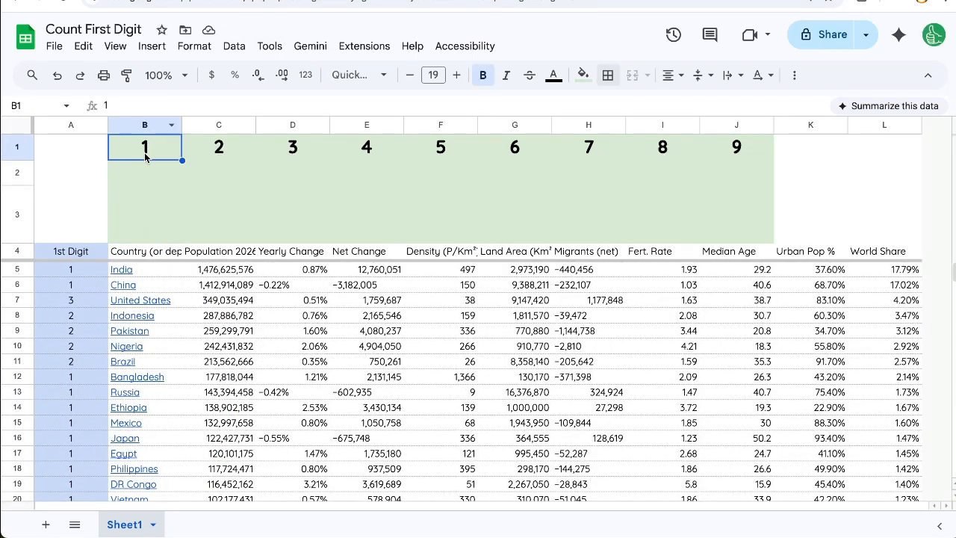
{"action": "left_click", "coordinate": [143, 179]}
{"action": "type", "text": "="}
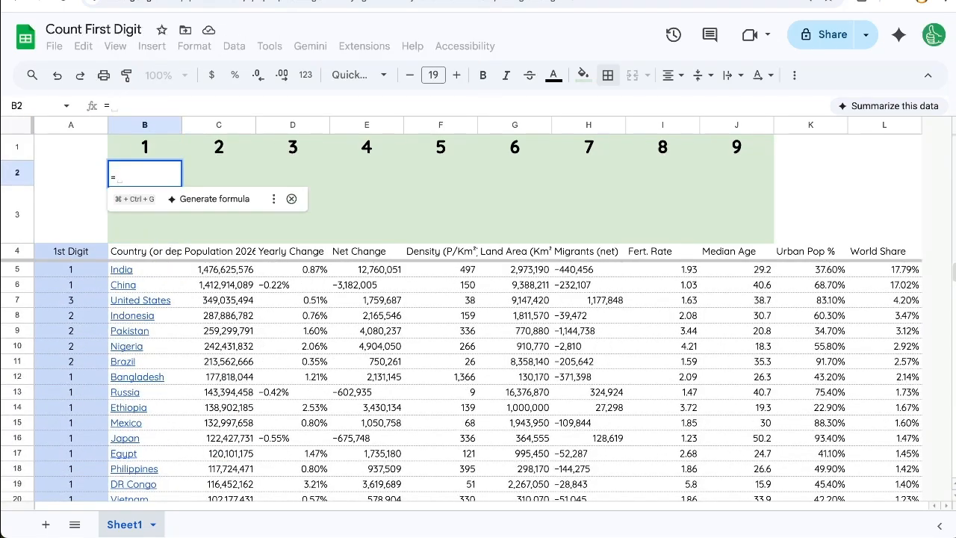
{"action": "type", "text": "COUNTIF("}
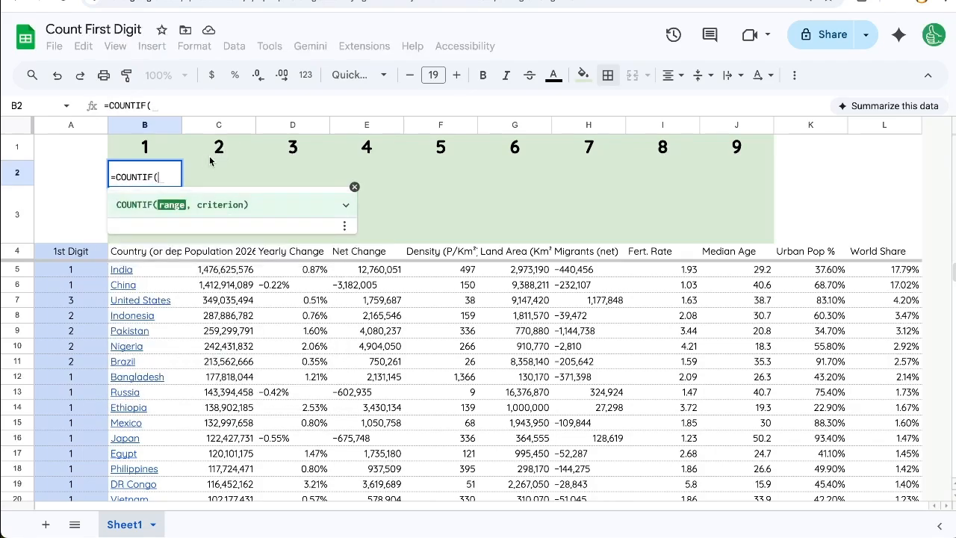
{"action": "left_click", "coordinate": [73, 124]}
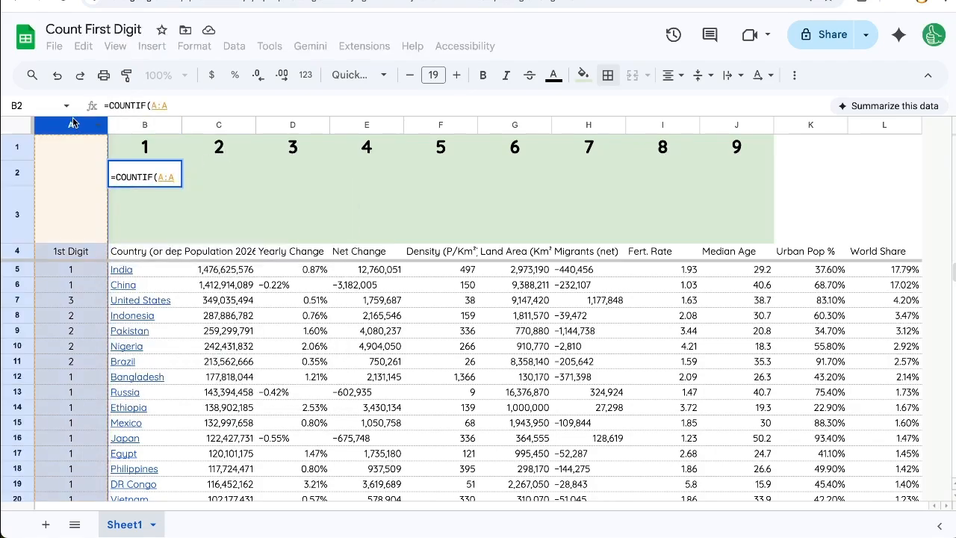
{"action": "type", "text": ","}
{"action": "left_click", "coordinate": [156, 143]}
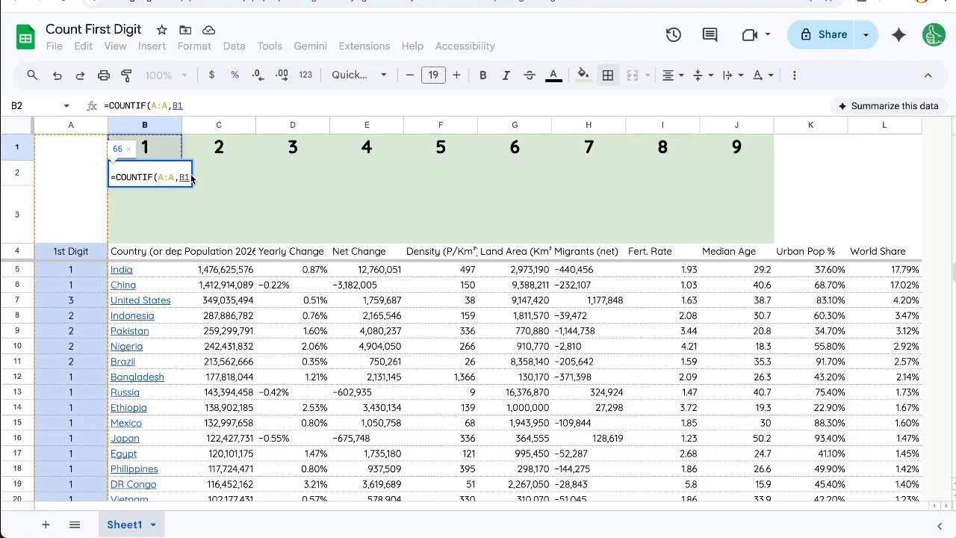
{"action": "key", "text": "BackSpace"}
{"action": "key", "text": "BackSpace"}
{"action": "type", "text": "1"}
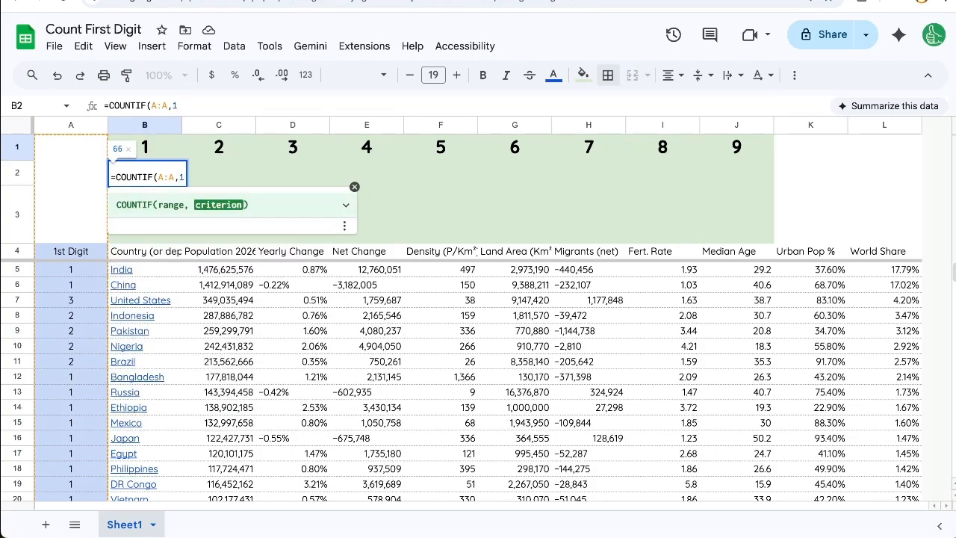
{"action": "key", "text": "BackSpace"}
{"action": "left_click", "coordinate": [153, 151]}
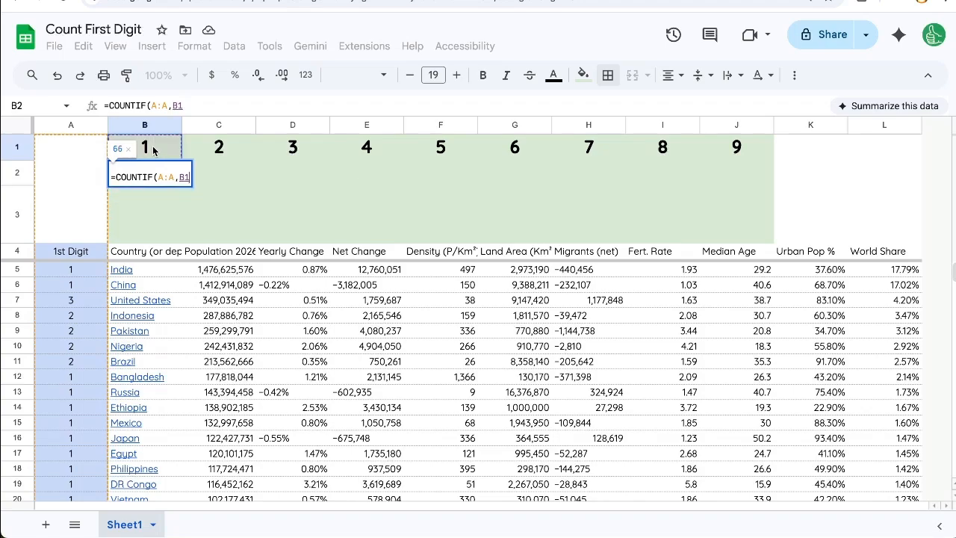
{"action": "key", "text": "Return"}
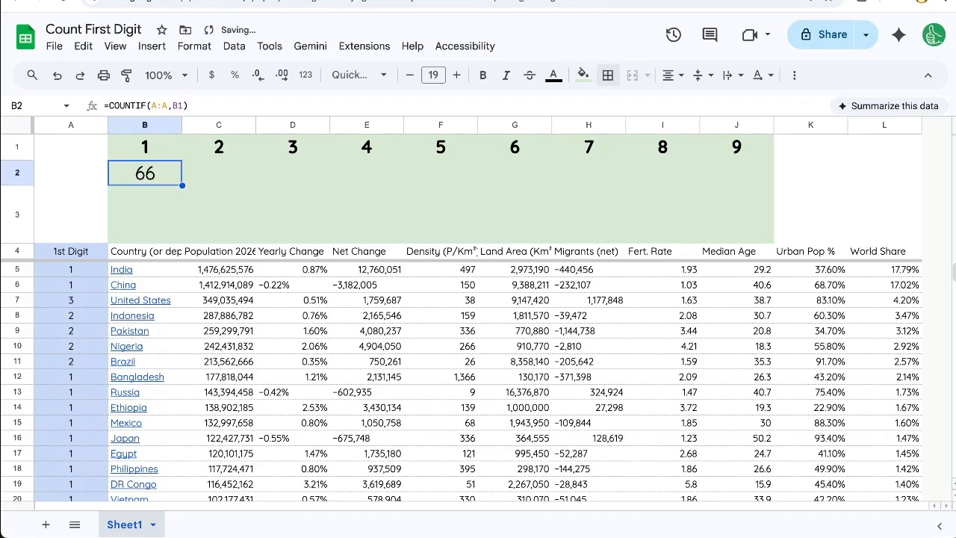
Try copying the COUNTIF formula from B2 into C2 and D2, and clear both cells
{"action": "key", "text": "ctrl+c"}
{"action": "left_click", "coordinate": [214, 182]}
{"action": "key", "text": "ctrl+v"}
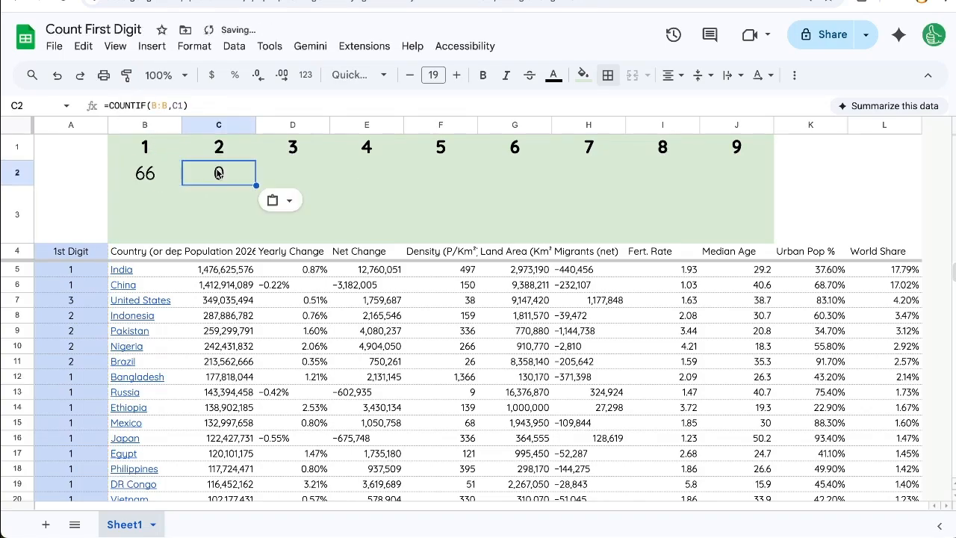
{"action": "left_click", "coordinate": [285, 176]}
{"action": "key", "text": "ctrl+v"}
{"action": "left_click", "coordinate": [253, 178], "text": "shift"}
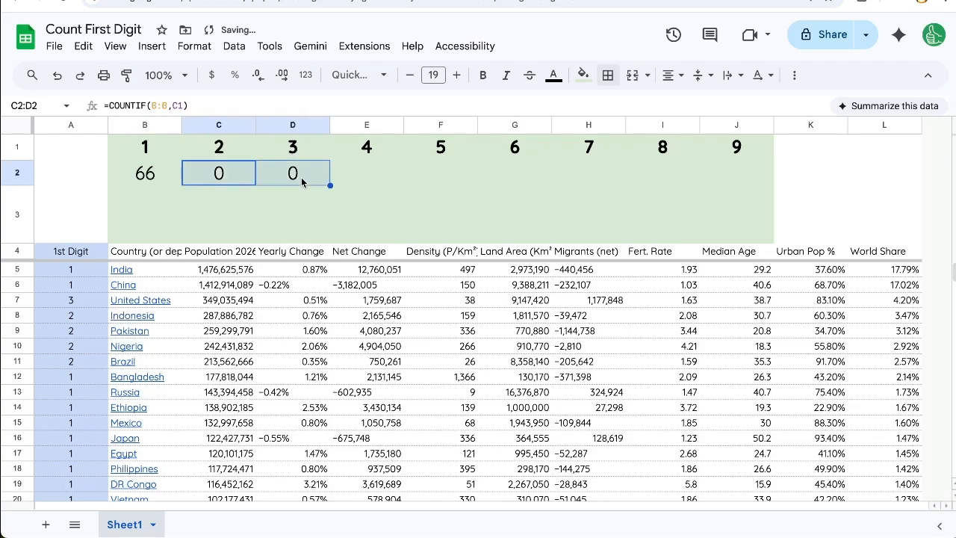
{"action": "key", "text": "Delete"}
Change the formula in B2 to =COUNTIF($A:$A,B1) and copy it across row 2 through J2
{"action": "left_click", "coordinate": [176, 181]}
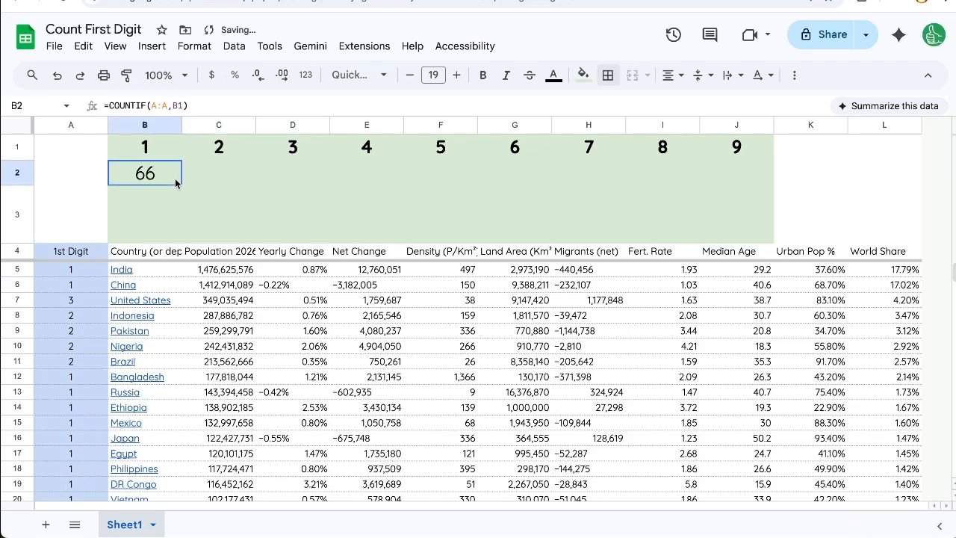
{"action": "left_click", "coordinate": [152, 105]}
{"action": "type", "text": "$"}
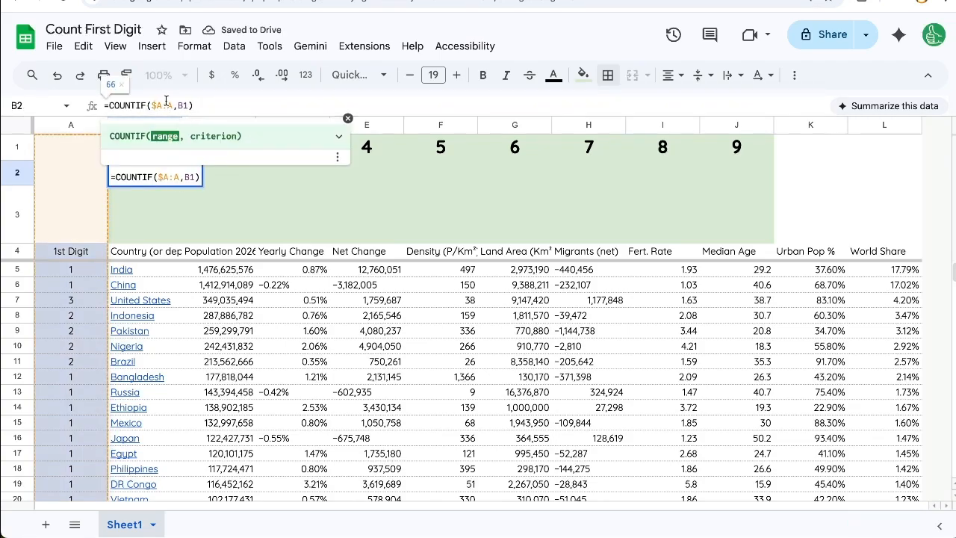
{"action": "key", "text": "ctrl+equal"}
{"action": "type", "text": "$"}
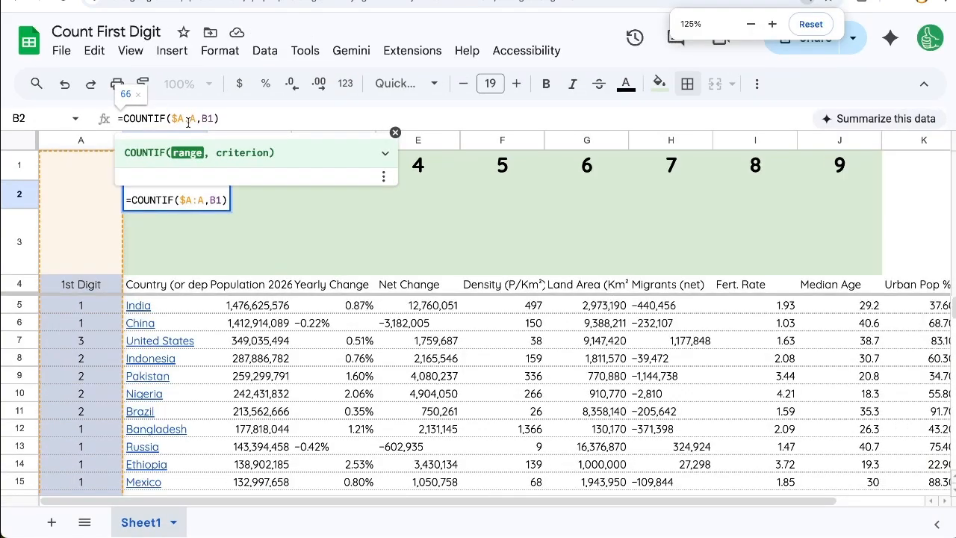
{"action": "key", "text": "Return"}
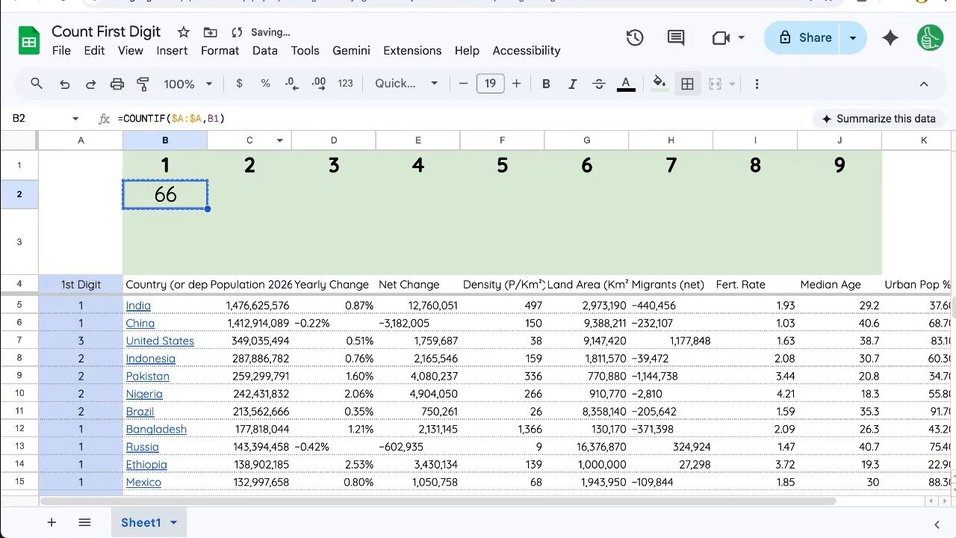
{"action": "left_click", "coordinate": [851, 203], "text": "shift"}
{"action": "key", "text": "ctrl+v"}
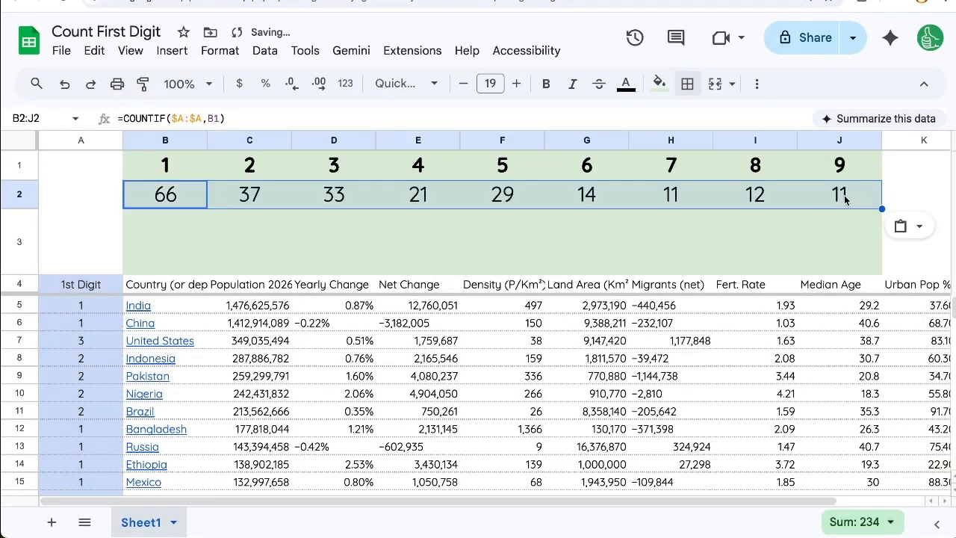
Compare the counts in row 2 for the lower digits with those for digits 6 to 9
{"action": "left_click", "coordinate": [575, 202]}
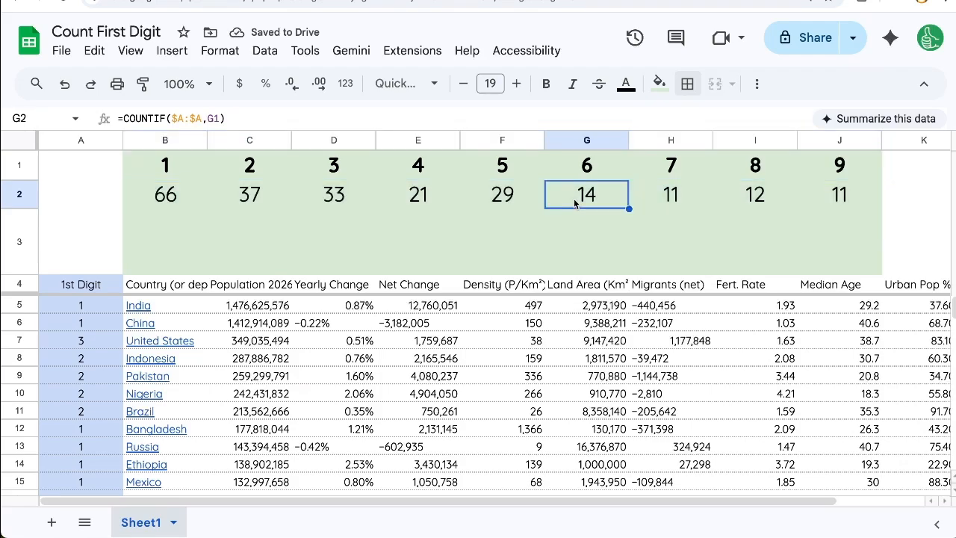
{"action": "left_click_drag", "start_coordinate": [170, 193], "coordinate": [479, 199]}
{"action": "left_click_drag", "start_coordinate": [606, 196], "coordinate": [835, 200]}
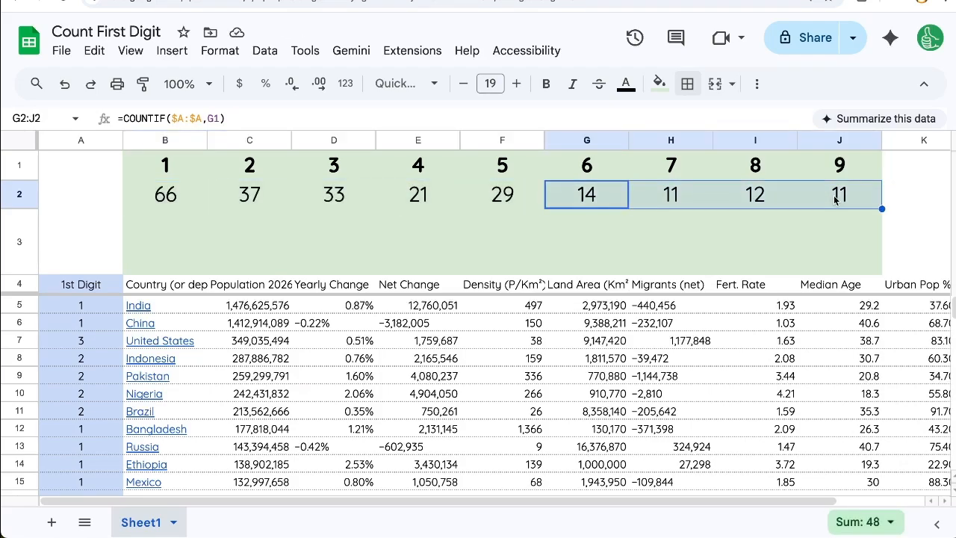
Enter the formula =B2/SUM(B2:J2) in B3 to calculate the percentage of populations starting with the digit 1
{"action": "left_click", "coordinate": [169, 231]}
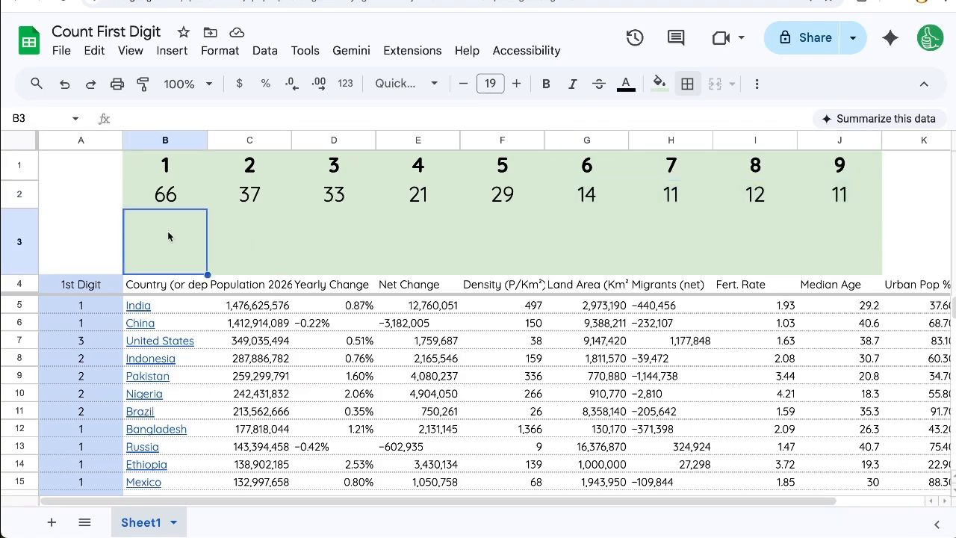
{"action": "type", "text": "="}
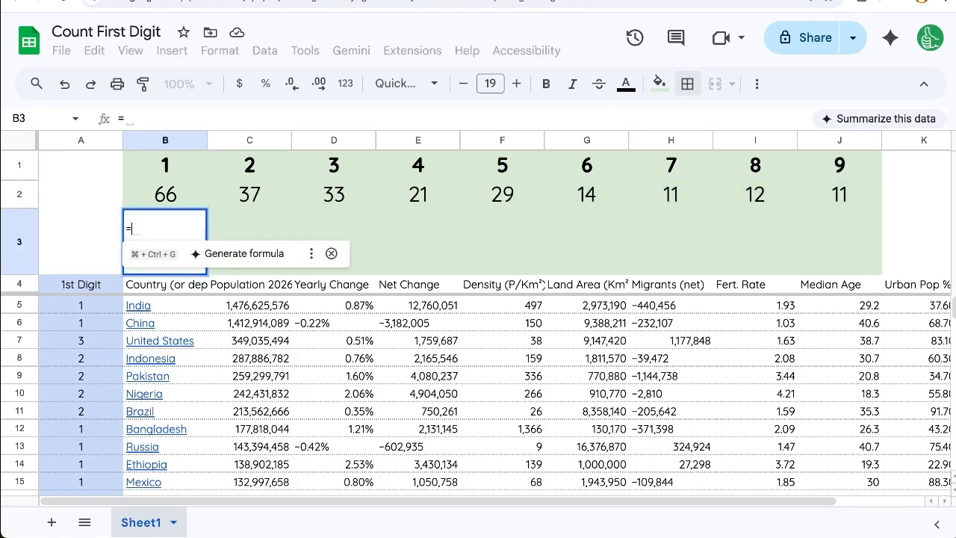
{"action": "left_click", "coordinate": [173, 194]}
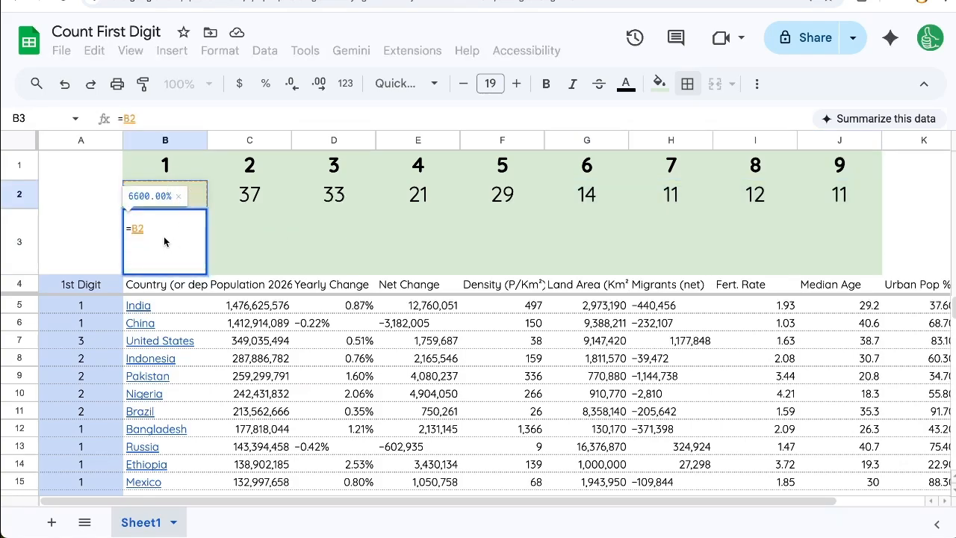
{"action": "type", "text": "/SUM"}
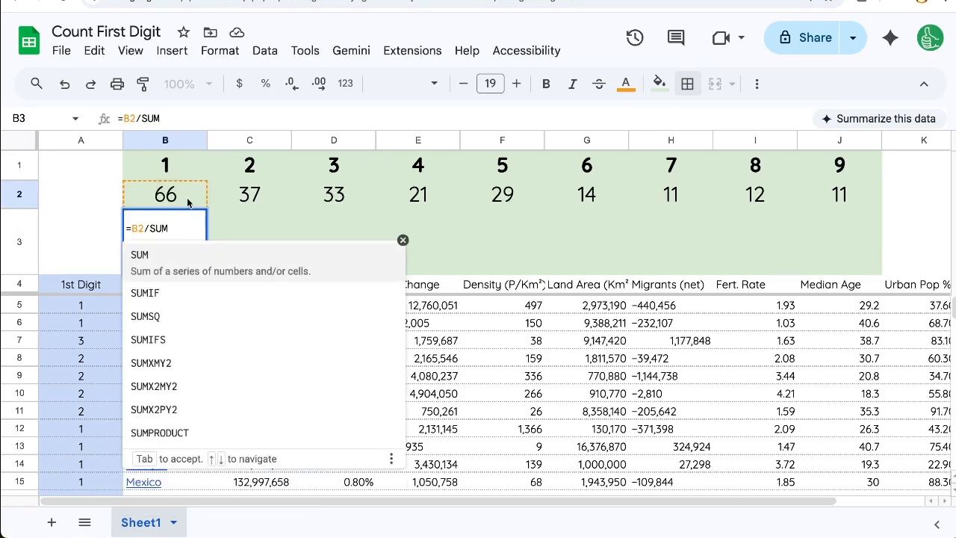
{"action": "left_click_drag", "start_coordinate": [187, 198], "coordinate": [476, 204]}
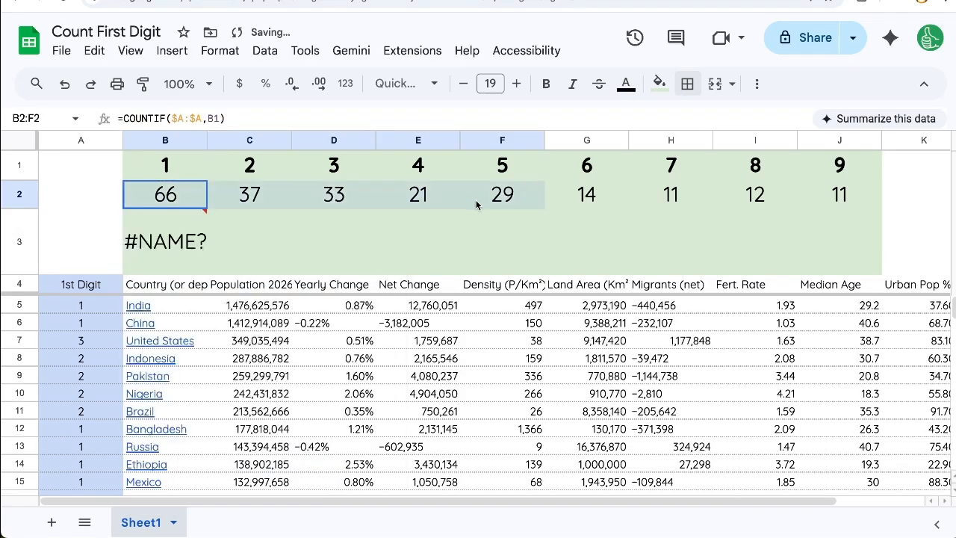
{"action": "left_click", "coordinate": [180, 253]}
{"action": "double_click", "coordinate": [179, 230]}
{"action": "type", "text": "("}
{"action": "left_click_drag", "start_coordinate": [170, 196], "coordinate": [850, 197]}
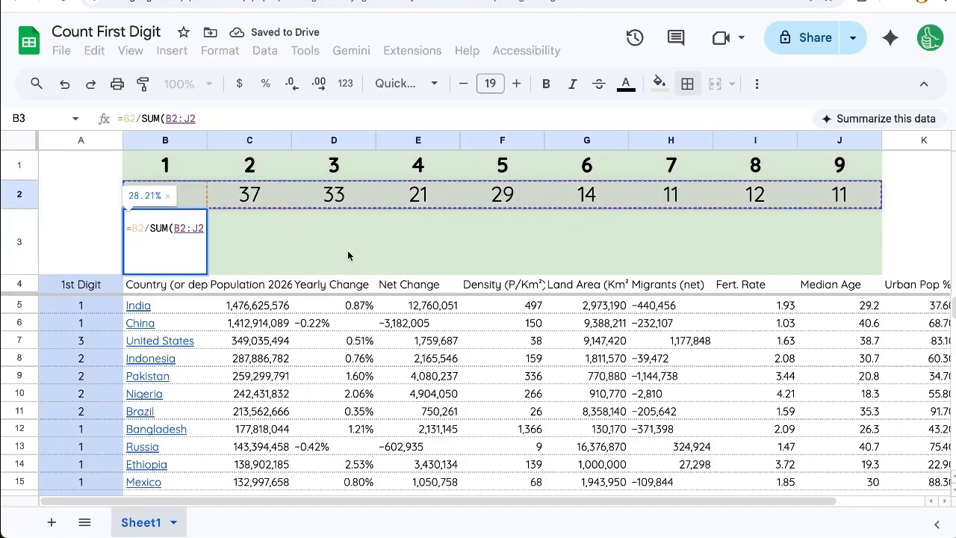
{"action": "type", "text": ")"}
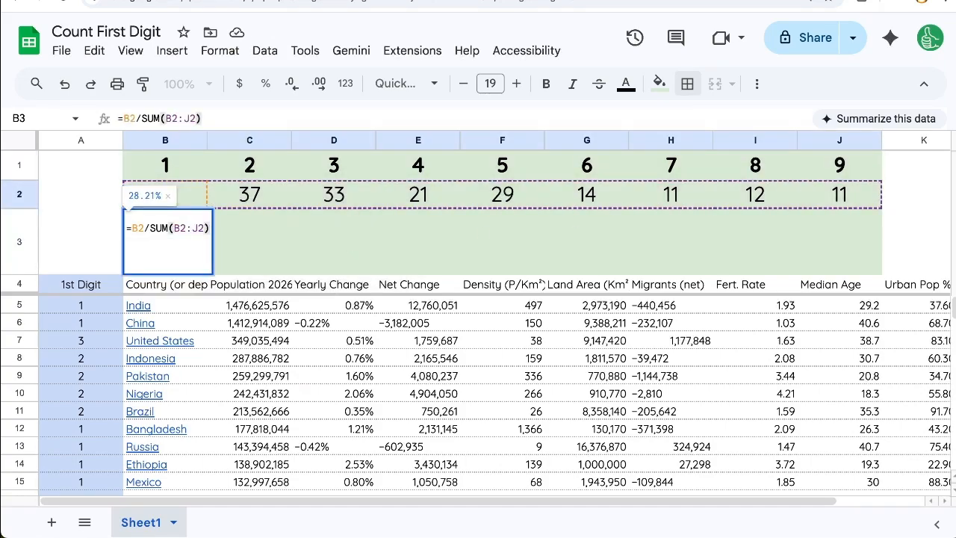
{"action": "key", "text": "Return"}
Try copying the percentage formula from B3 across C3:F3, and clear those cells
{"action": "key", "text": "Up"}
{"action": "key", "text": "ctrl+c"}
{"action": "key", "text": "Right"}
{"action": "key", "text": "ctrl+v"}
{"action": "key", "text": "Right"}
{"action": "key", "text": "ctrl+v"}
{"action": "key", "text": "Right"}
{"action": "key", "text": "ctrl+v"}
{"action": "key", "text": "Right"}
{"action": "key", "text": "ctrl+v"}
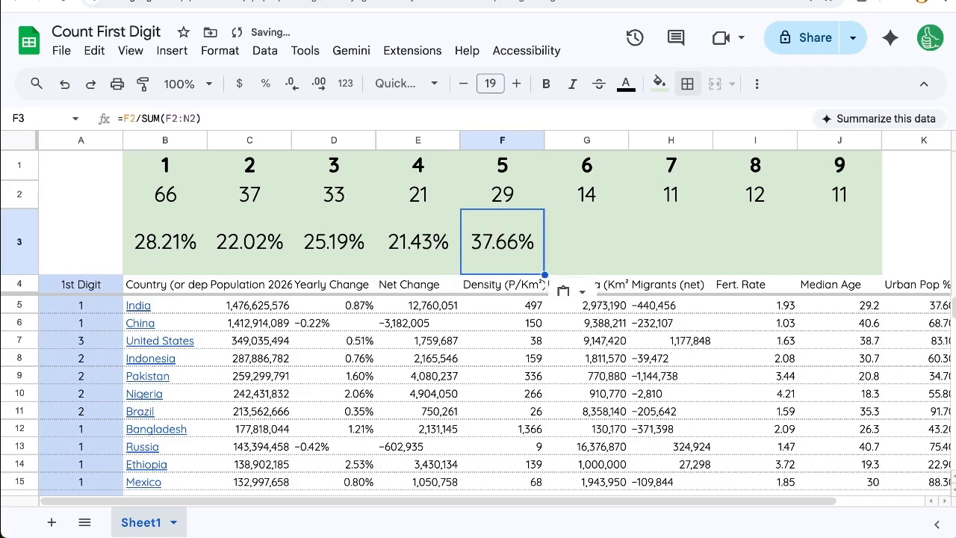
{"action": "left_click_drag", "start_coordinate": [287, 244], "coordinate": [482, 254]}
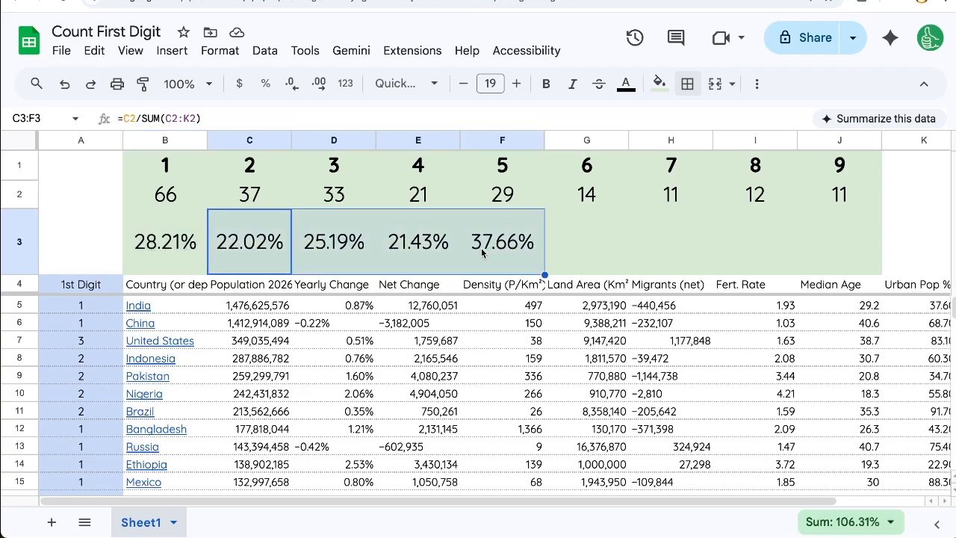
{"action": "key", "text": "Delete"}
Make the sum range in B3 absolute so the formula reads =B2/SUM($B$2:$J$2)
{"action": "double_click", "coordinate": [184, 244]}
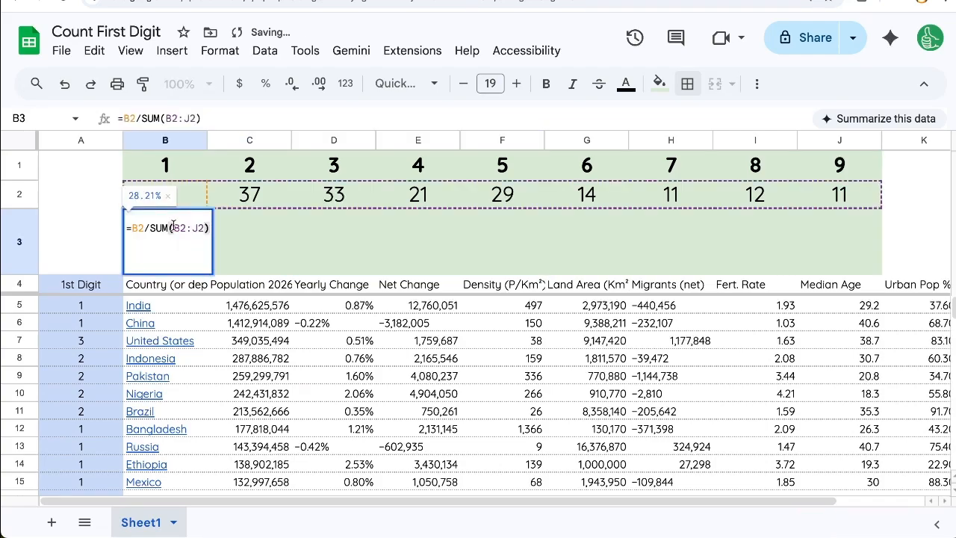
{"action": "key", "text": "F4"}
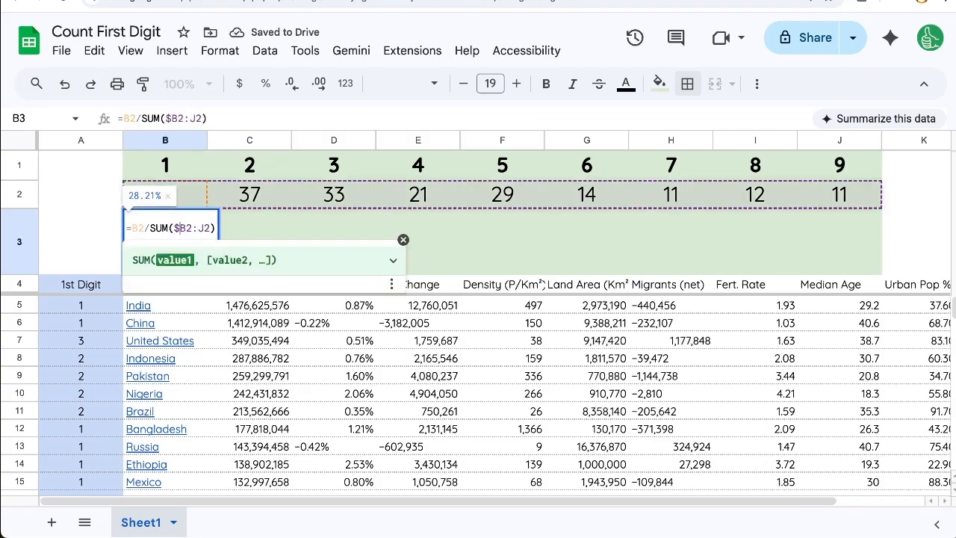
{"action": "key", "text": "F4"}
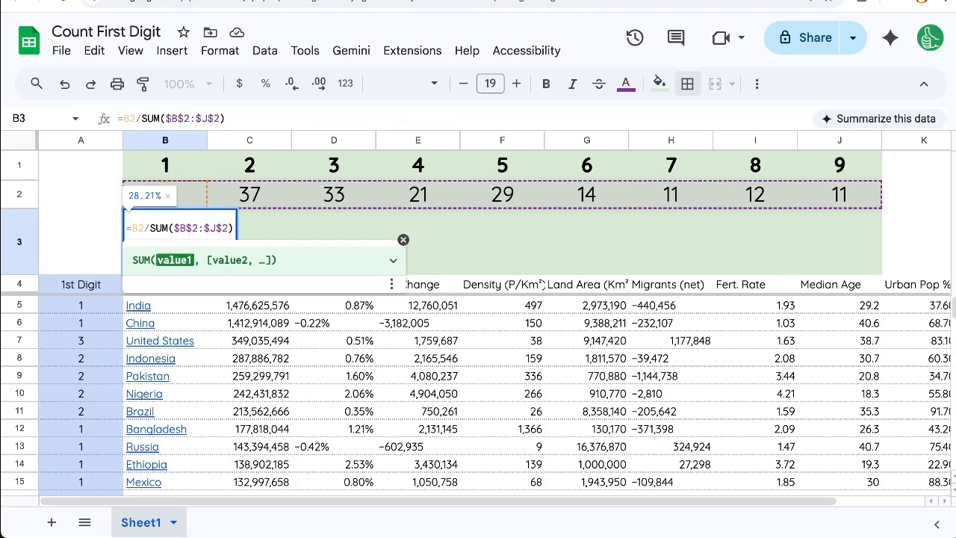
{"action": "key", "text": "Return"}
Copy the B3 percentage formula into C3 and check the cell references in the copied formula
{"action": "key", "text": "Up"}
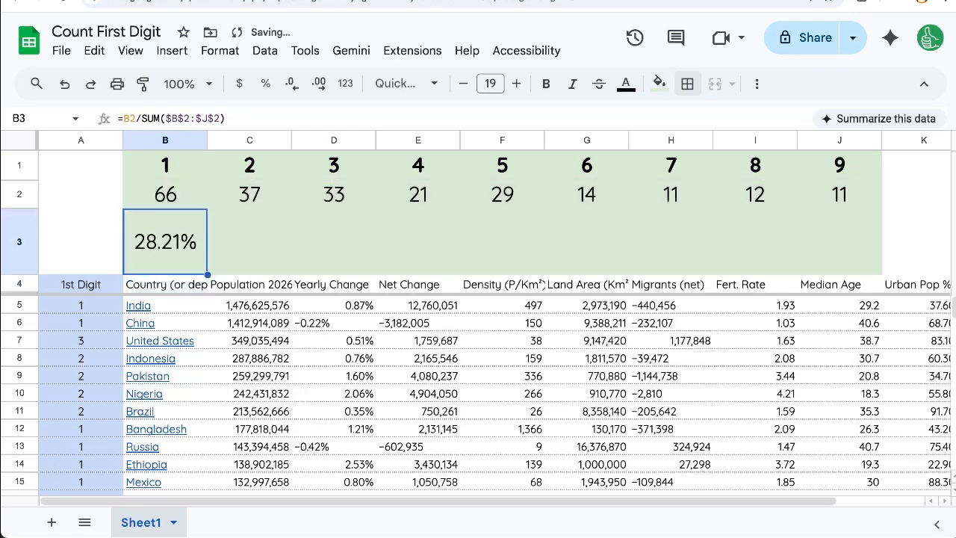
{"action": "key", "text": "ctrl+c"}
{"action": "key", "text": "Right"}
{"action": "key", "text": "ctrl+v"}
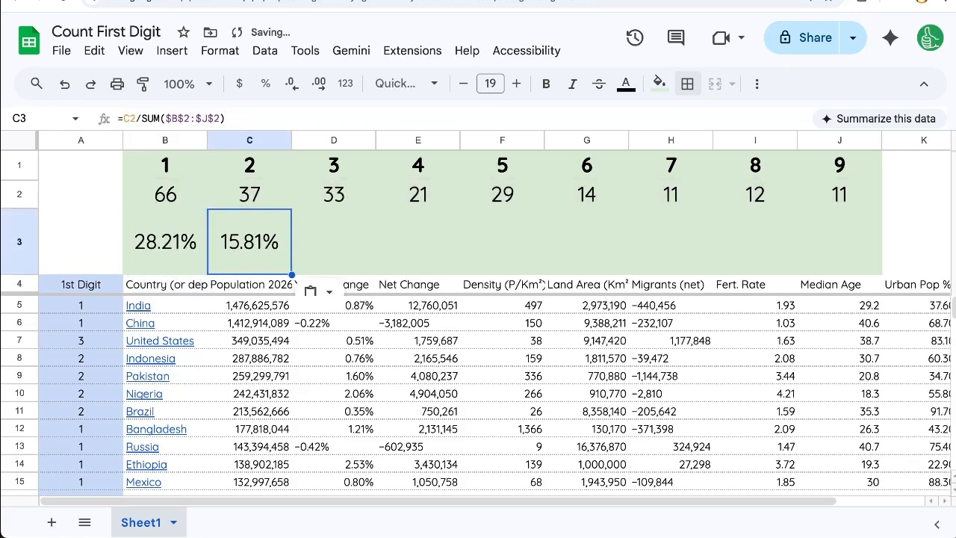
{"action": "left_click", "coordinate": [130, 116]}
{"action": "double_click", "coordinate": [129, 118]}
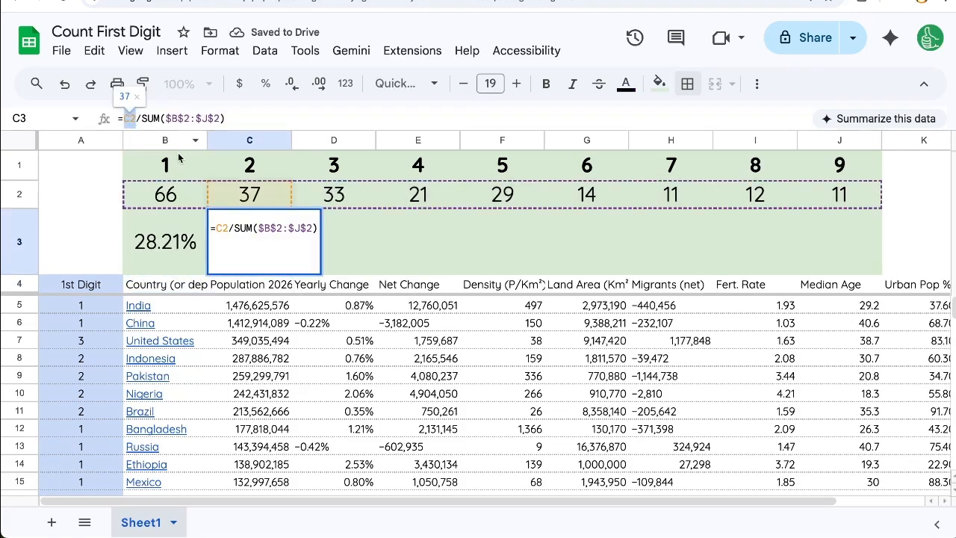
{"action": "key", "text": "Escape"}
{"action": "key", "text": "Left"}
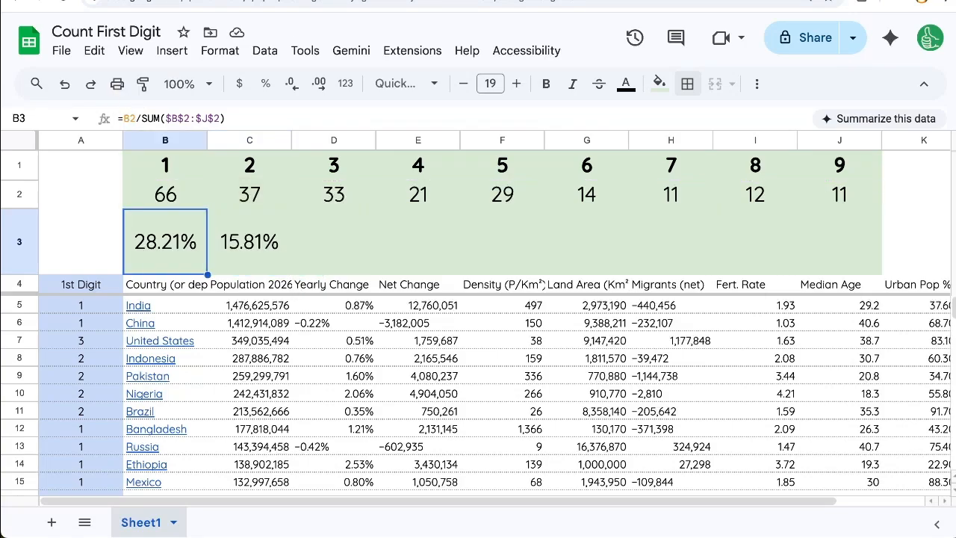
Copy the percentage formula from C3 across row 3 through J3
{"action": "key", "text": "Right"}
{"action": "key", "text": "ctrl+c"}
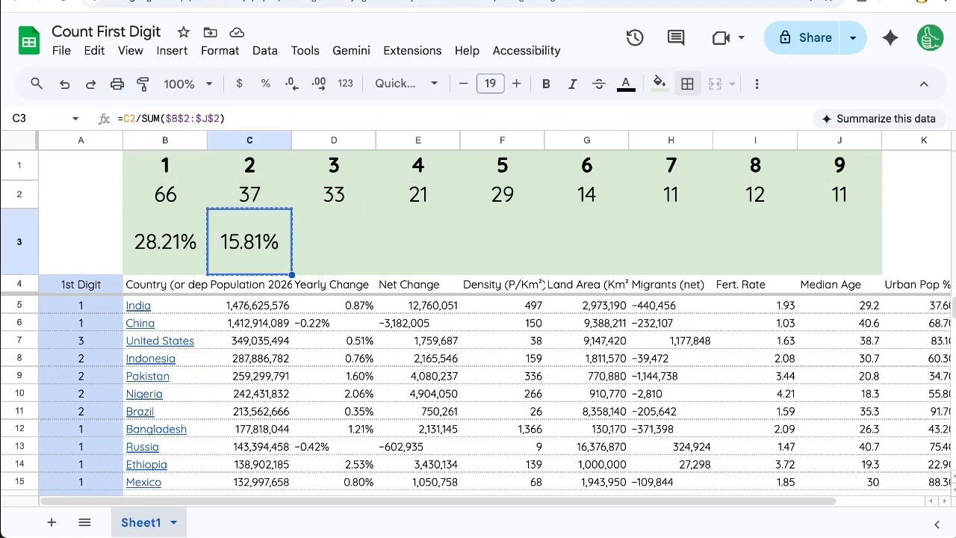
{"action": "left_click", "coordinate": [828, 244], "text": "shift"}
{"action": "key", "text": "ctrl+v"}
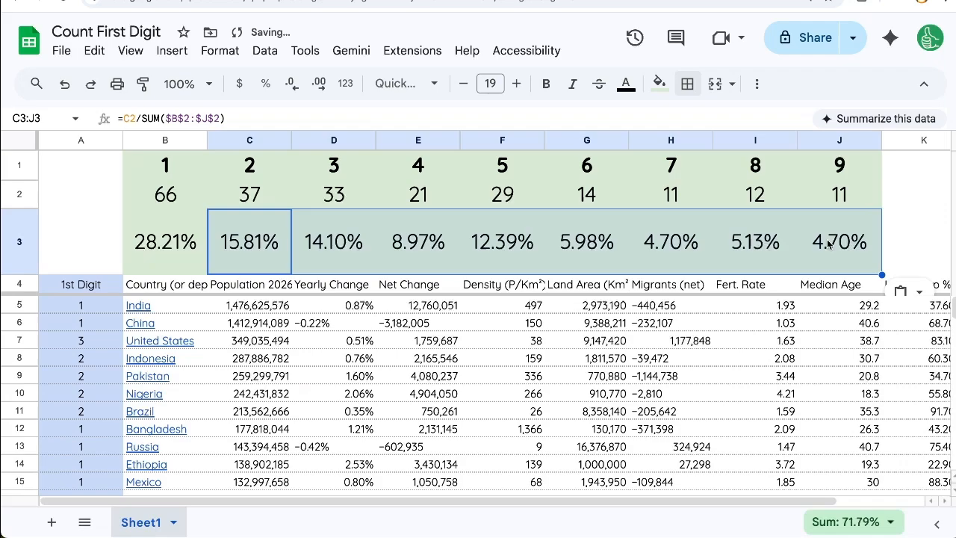
Compare the combined percentages in row 3 for digits 1 to 4 with those for digits 6 to 9
{"action": "left_click", "coordinate": [180, 251]}
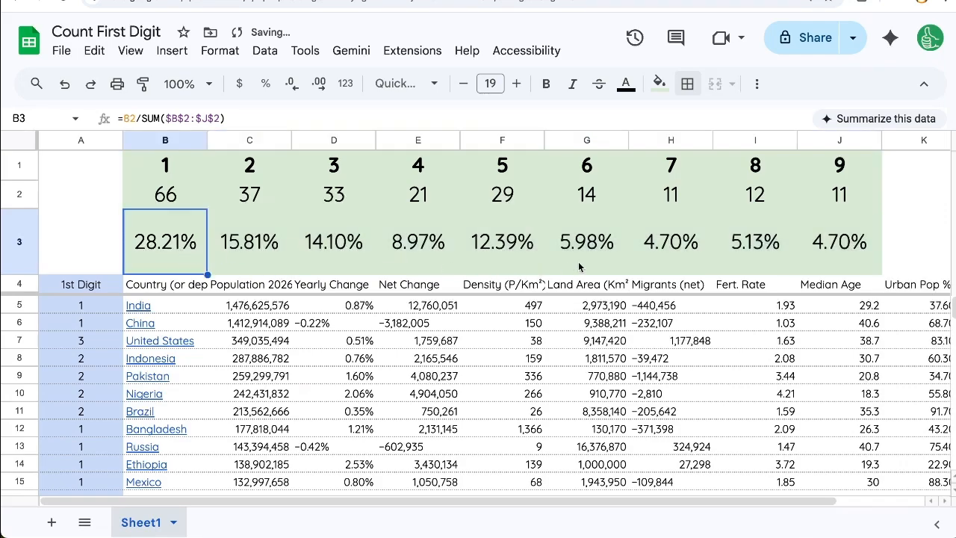
{"action": "left_click_drag", "start_coordinate": [845, 207], "coordinate": [174, 203]}
{"action": "left_click", "coordinate": [174, 238]}
{"action": "left_click_drag", "start_coordinate": [176, 253], "coordinate": [401, 251]}
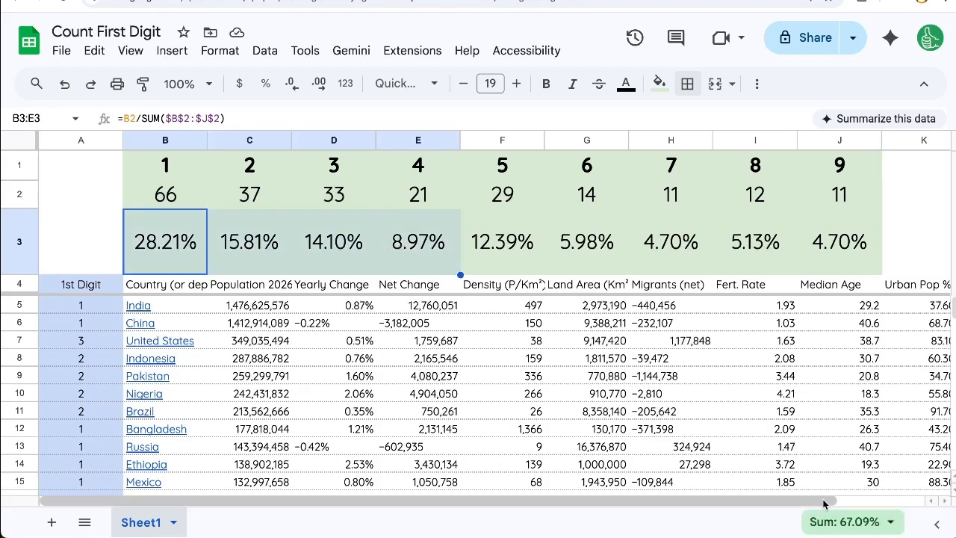
{"action": "left_click_drag", "start_coordinate": [586, 248], "coordinate": [837, 252]}
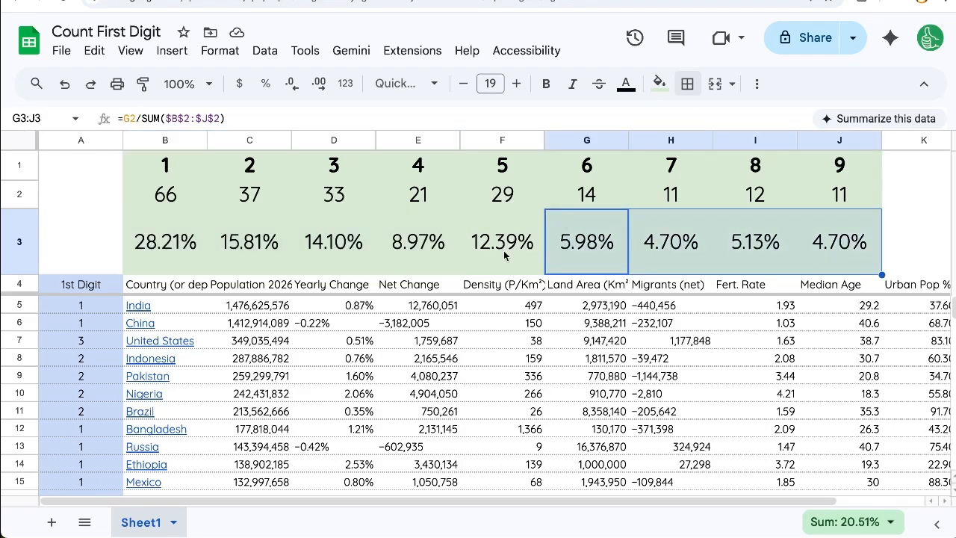
{"action": "left_click_drag", "start_coordinate": [418, 254], "coordinate": [146, 239]}
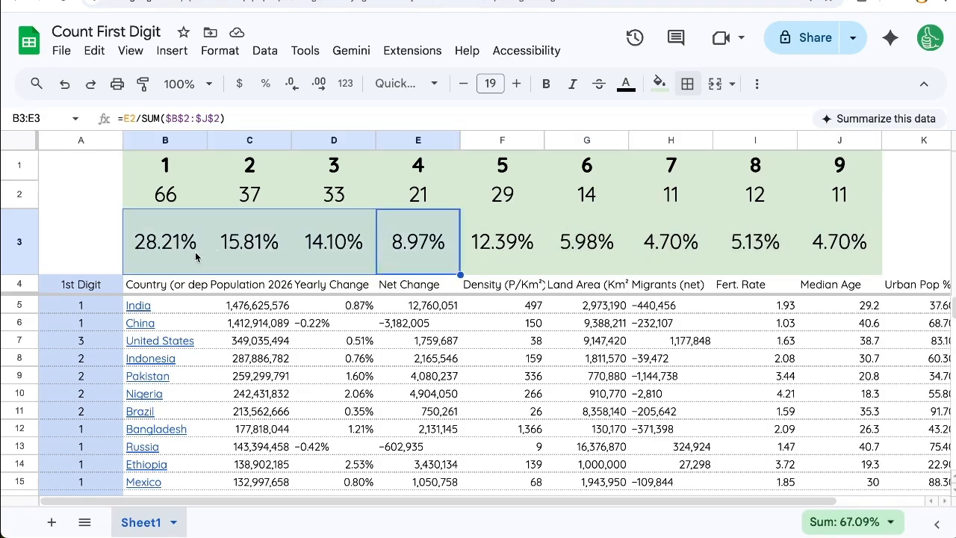